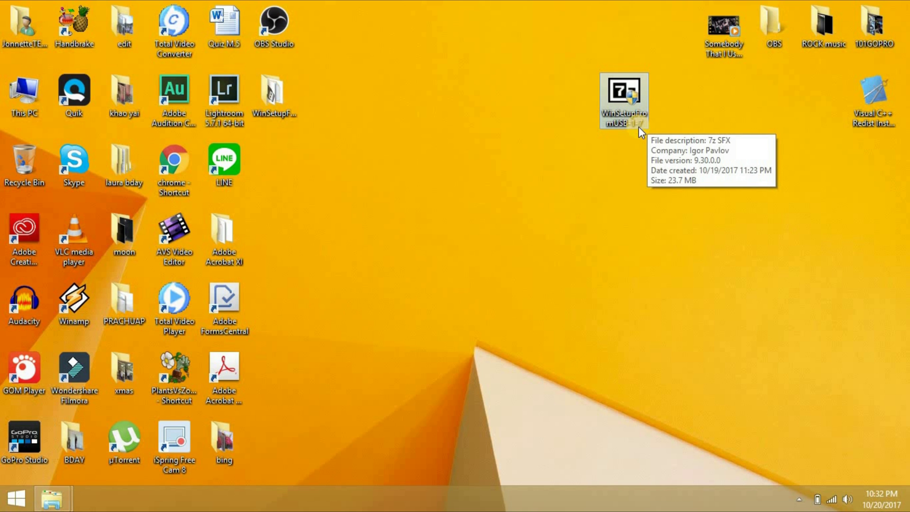
Step: Run the WinSetupFromUSB-1-7 self-extracting archive as administrator and try to extract it to the desktop
drag(629, 107, 718, 107)
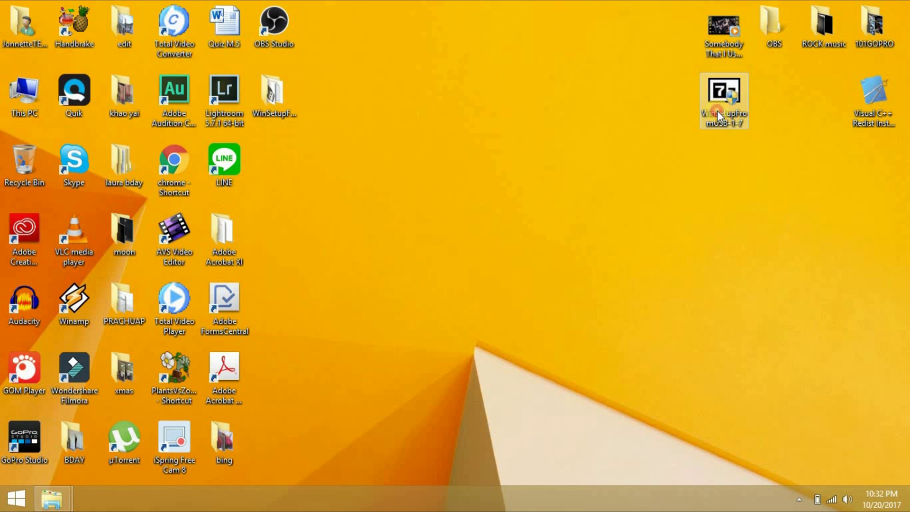
drag(450, 110, 699, 125)
drag(715, 99, 621, 136)
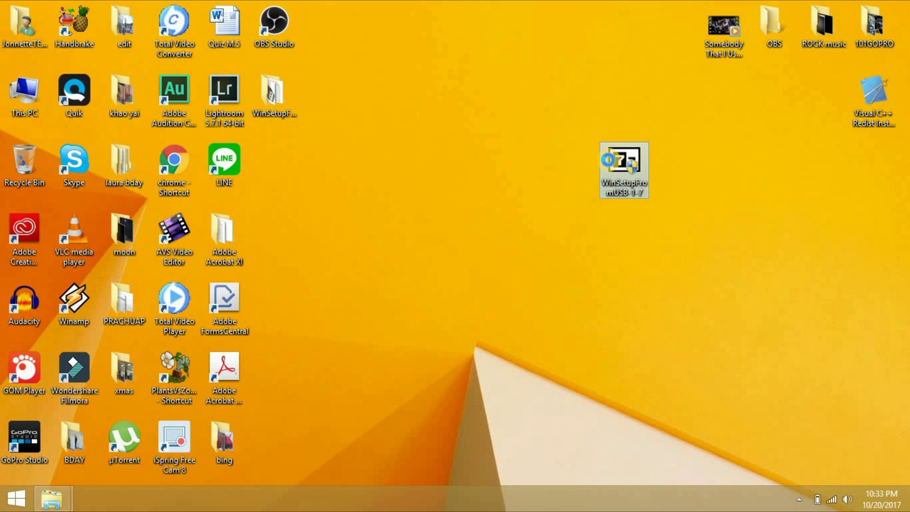
right_click(609, 160)
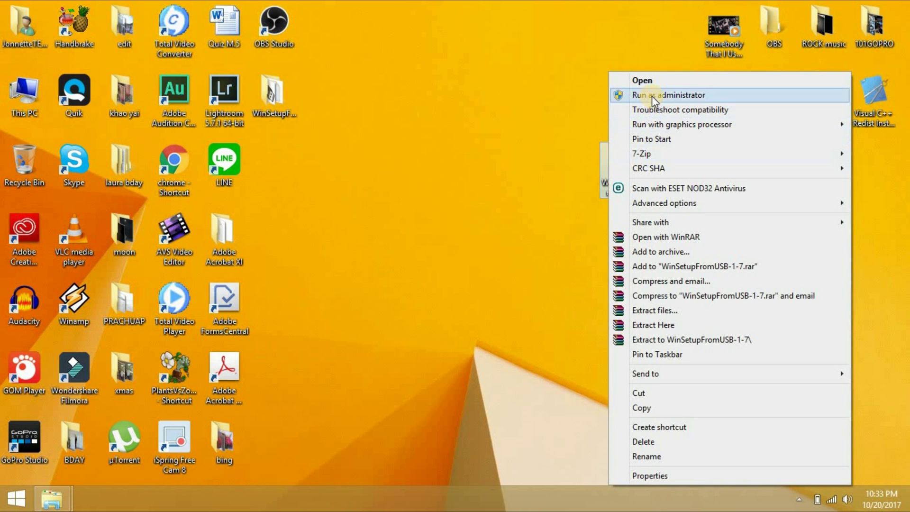
click(652, 96)
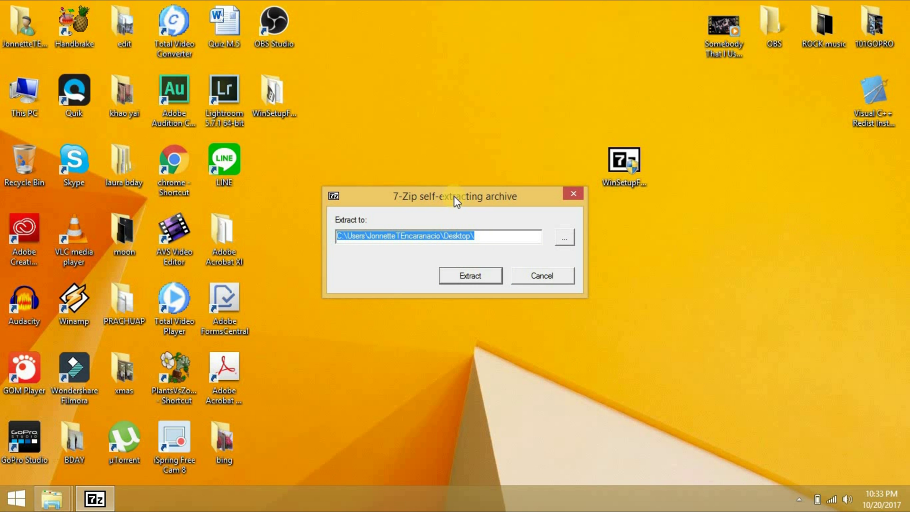
drag(455, 202, 496, 105)
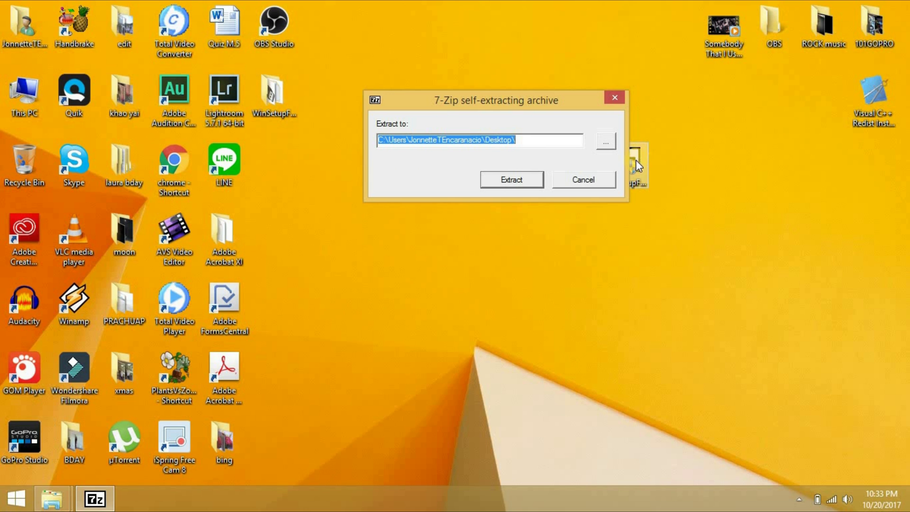
drag(636, 160, 694, 135)
click(507, 186)
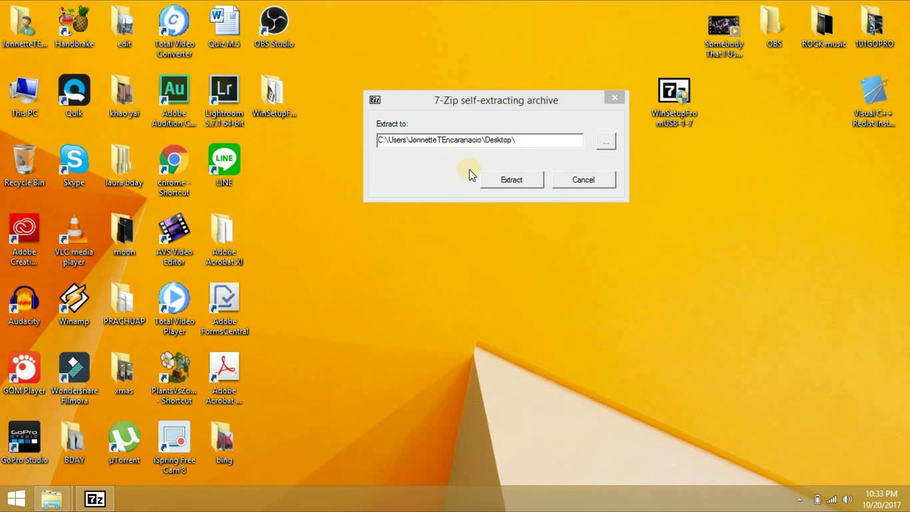
click(521, 184)
Step: Dismiss the 7-Zip extraction dialog and move the extracted WinSetupFromUSB-1-7 folder to an empty area of the desktop
drag(276, 113, 317, 104)
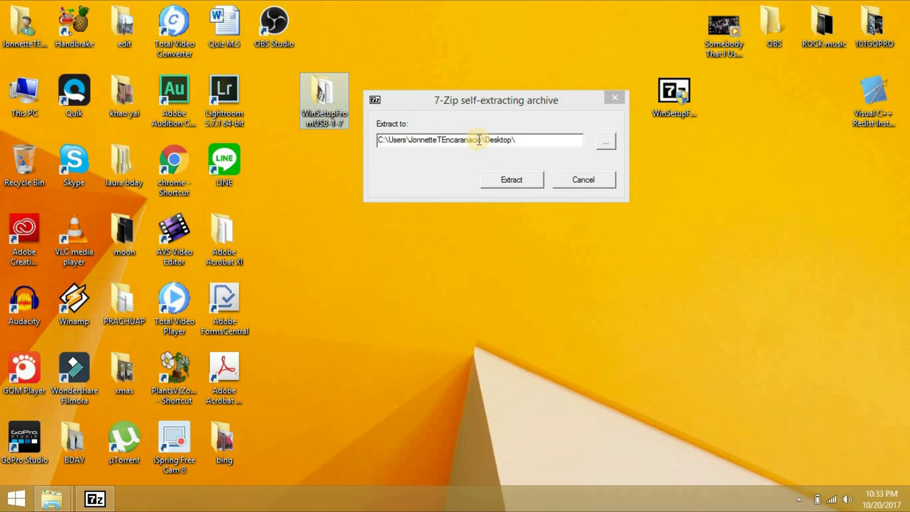
drag(318, 104, 469, 34)
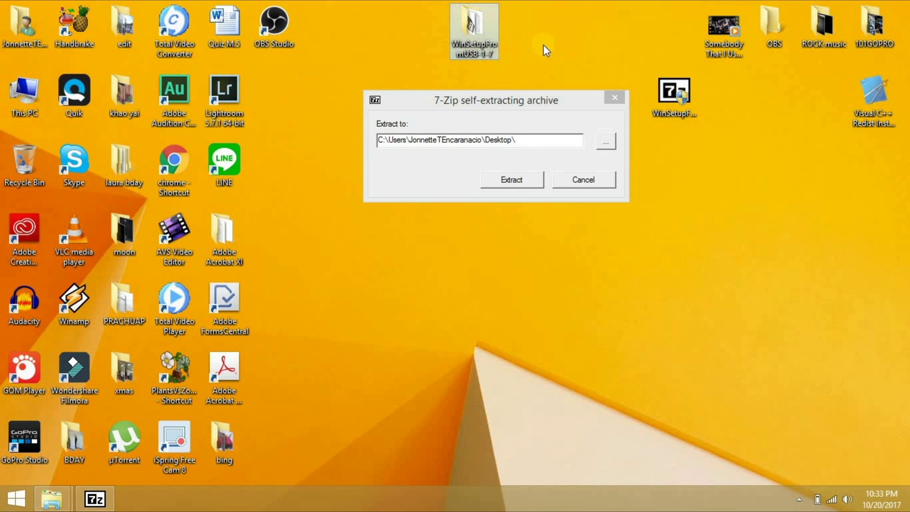
click(602, 101)
click(613, 96)
drag(471, 30, 371, 101)
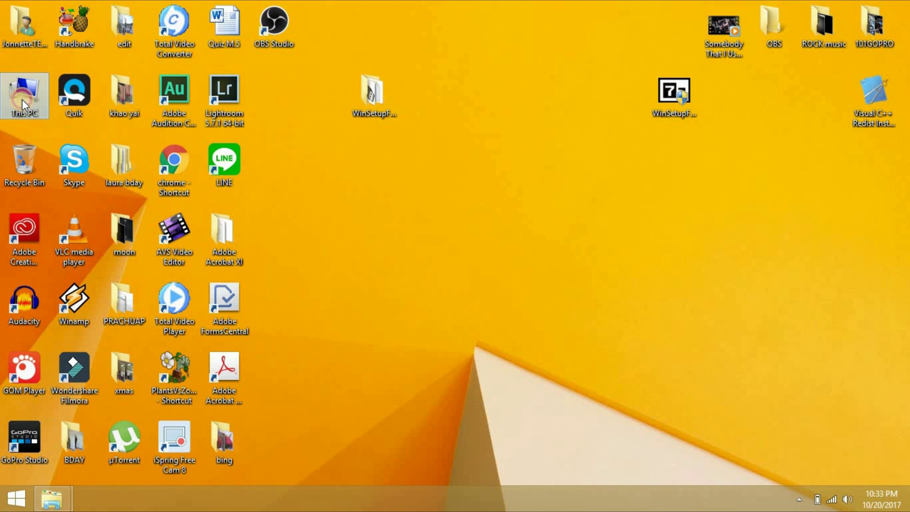
Step: Inspect the contents of the WINSETUP (H:) drive and its WINSETUP folder, closing the window when done
double_click(22, 99)
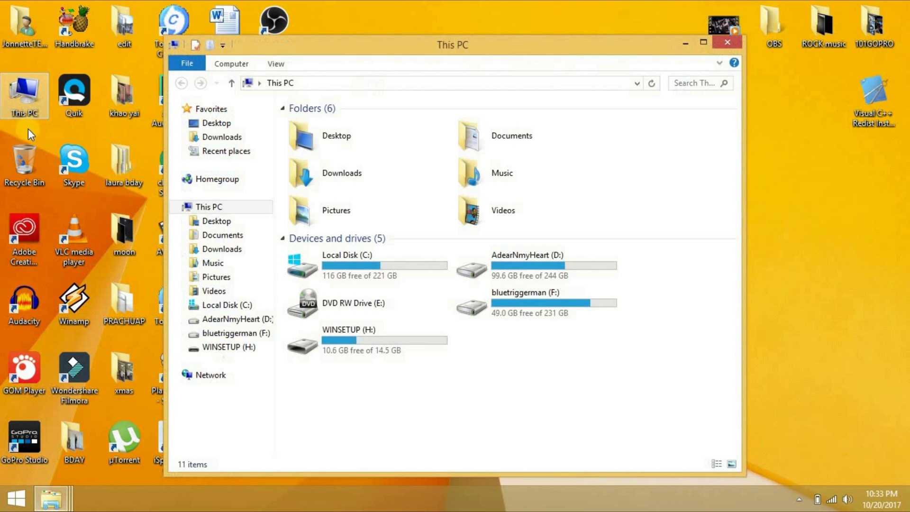
right_click(340, 334)
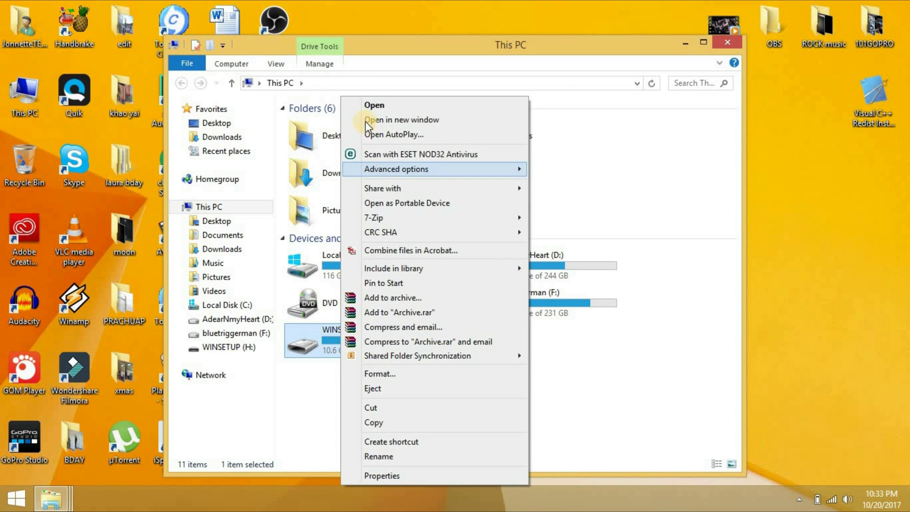
click(374, 105)
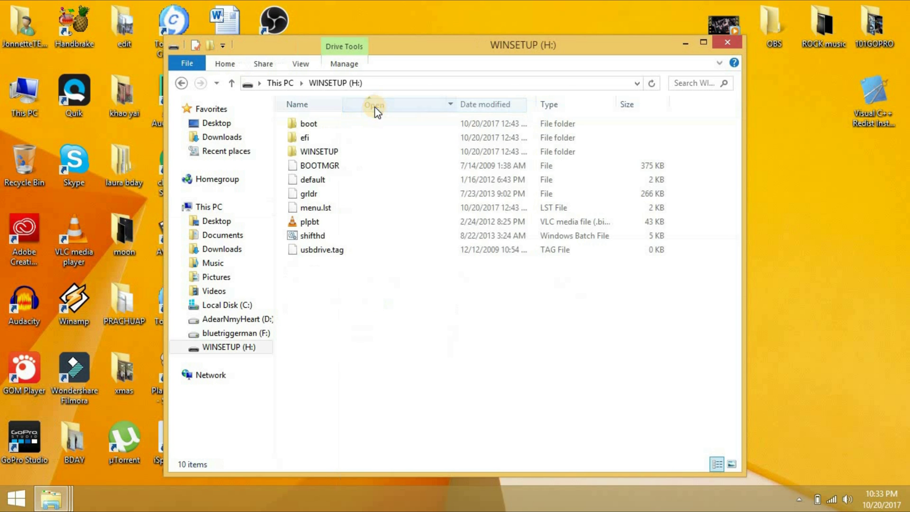
double_click(316, 151)
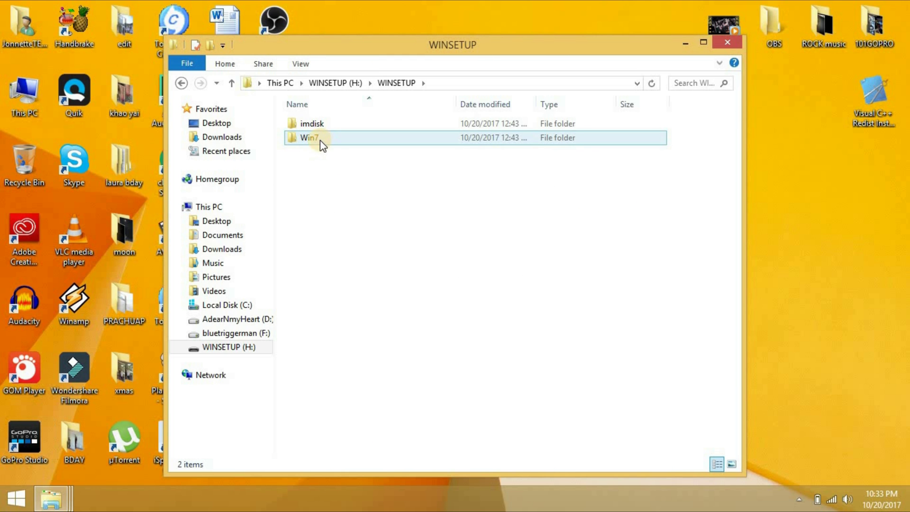
click(726, 40)
Step: Open the extracted WinSetupFromUSB-1-7 folder on the desktop
right_click(518, 75)
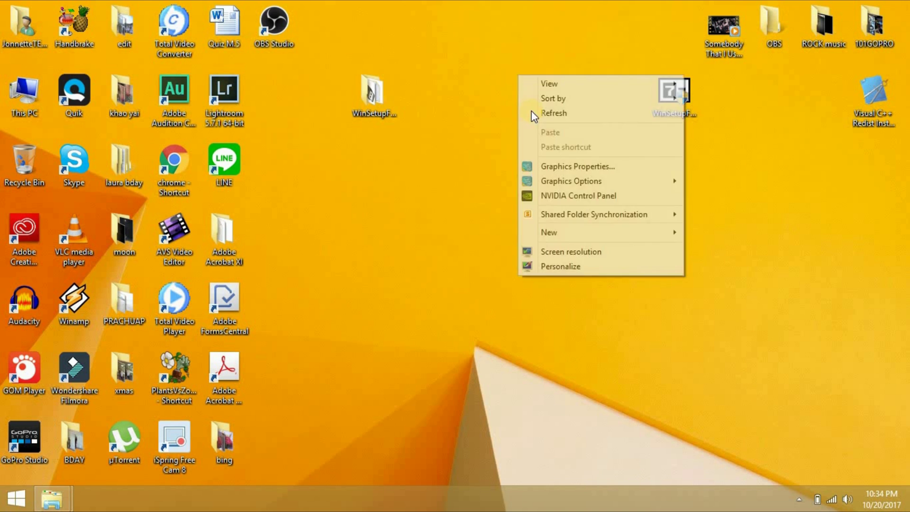
right_click(373, 92)
click(405, 76)
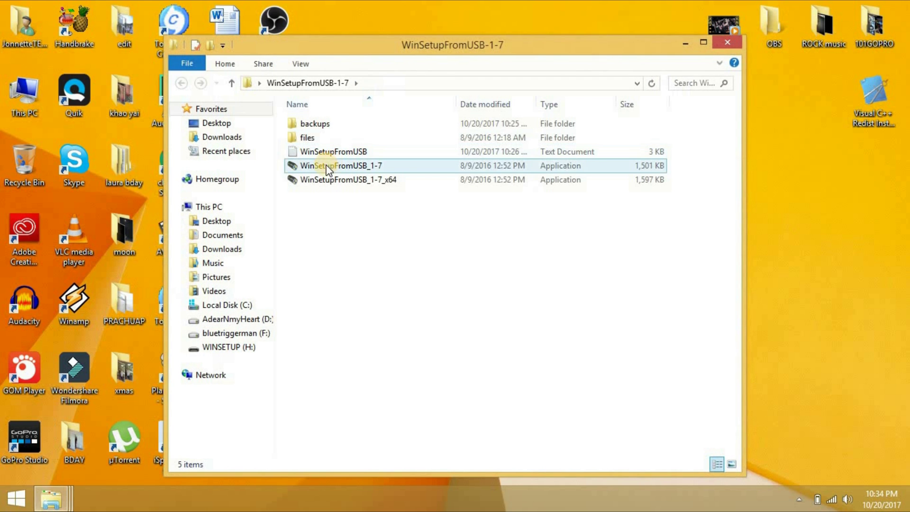
right_click(785, 124)
click(781, 161)
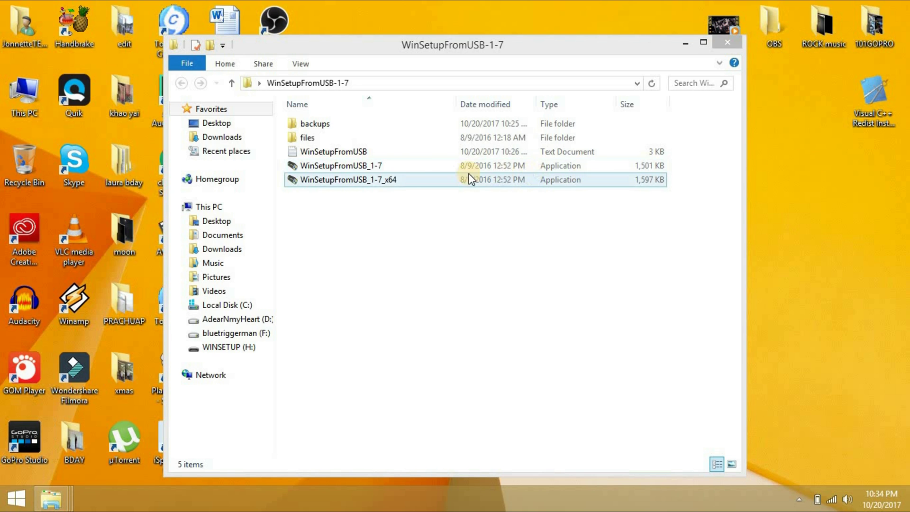
click(346, 166)
click(350, 180)
click(432, 6)
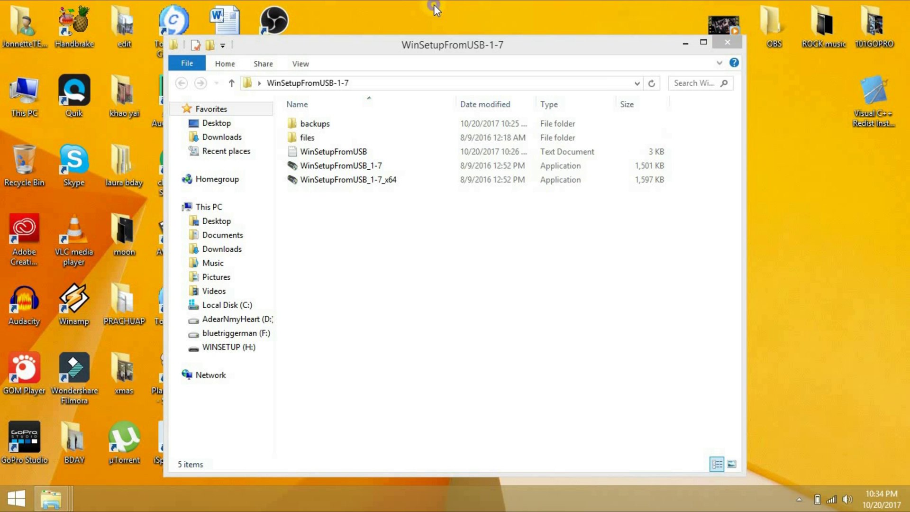
right_click(433, 4)
click(462, 40)
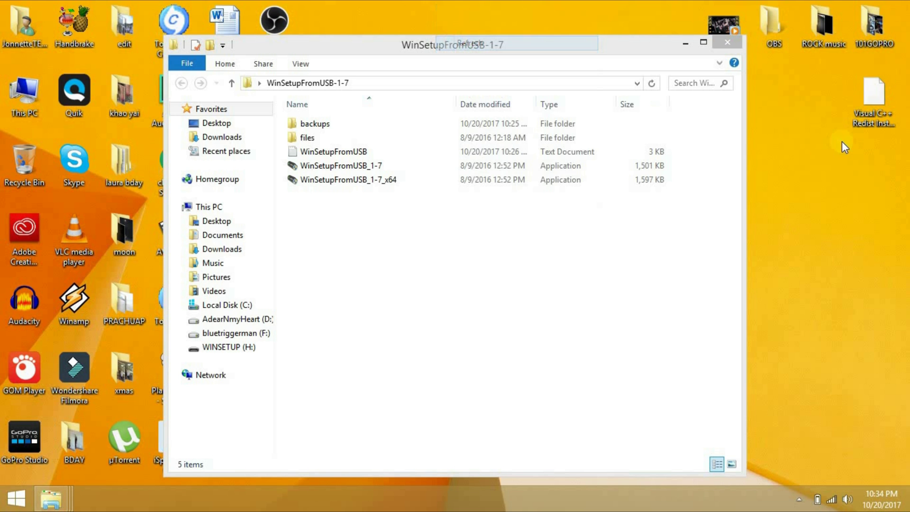
right_click(787, 92)
click(797, 131)
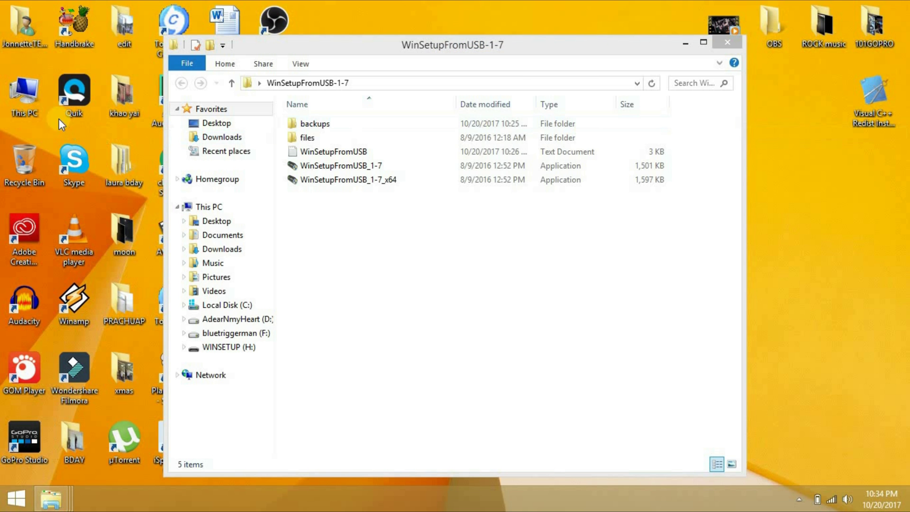
Step: Check the computer's system properties for the system type and close them
right_click(27, 95)
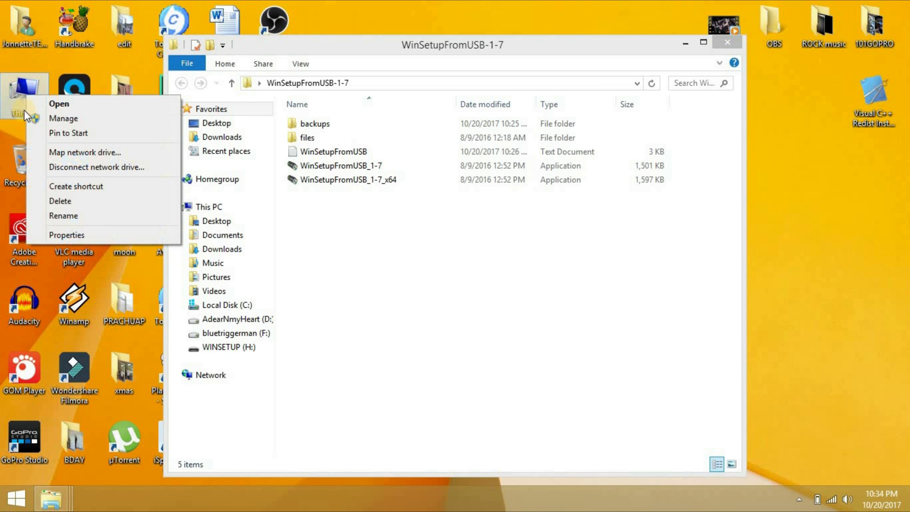
click(61, 235)
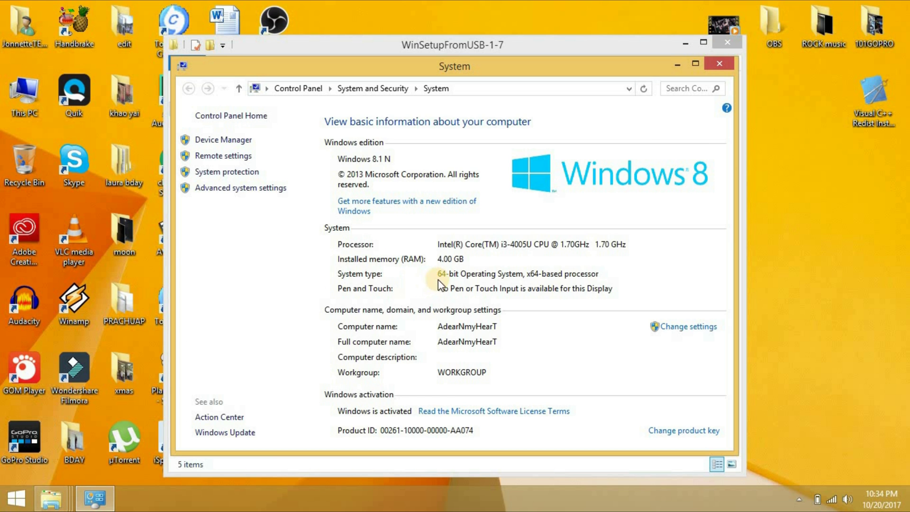
click(719, 68)
Step: Launch the WinSetupFromUSB_1-7_x64 application, close its folder window and refresh the desktop
right_click(794, 174)
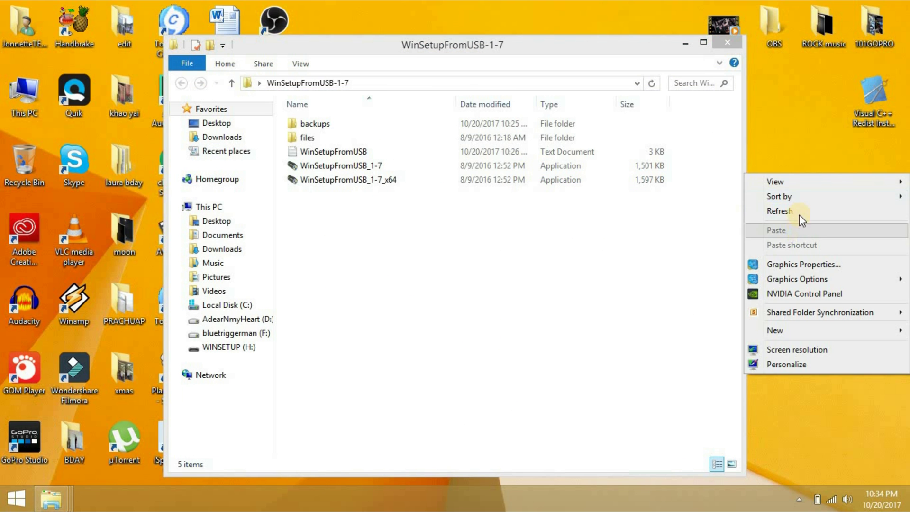
click(799, 211)
click(379, 183)
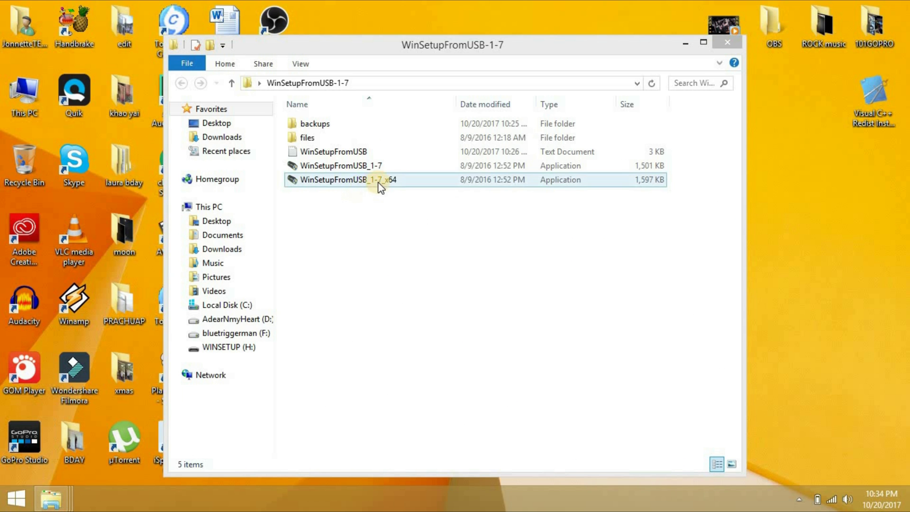
click(353, 184)
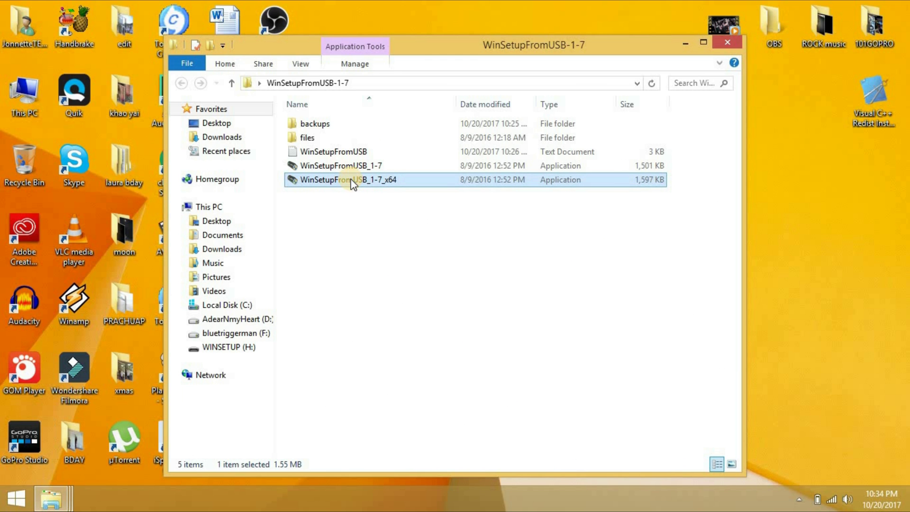
right_click(352, 183)
click(377, 141)
click(728, 42)
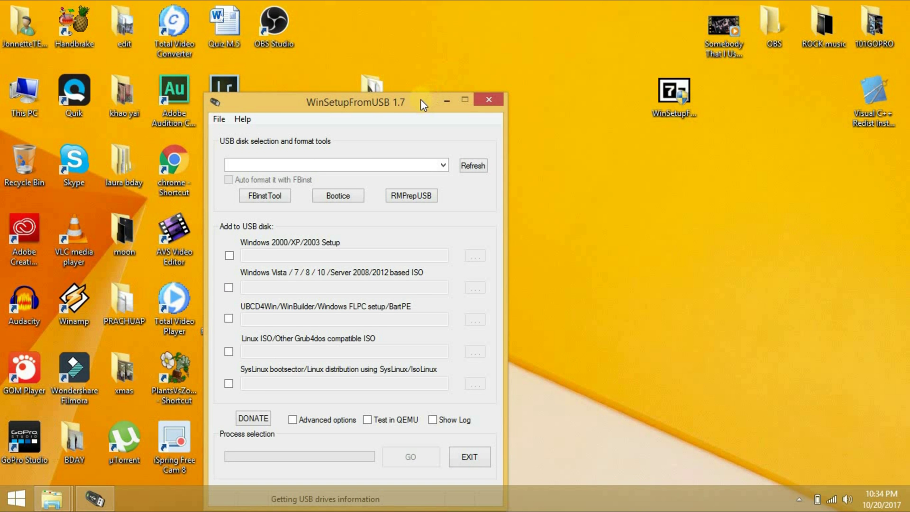
right_click(628, 155)
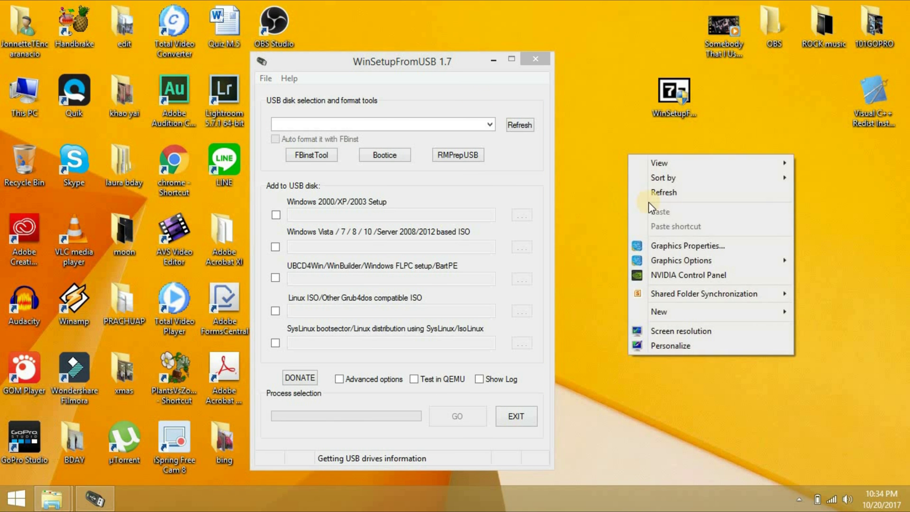
click(652, 192)
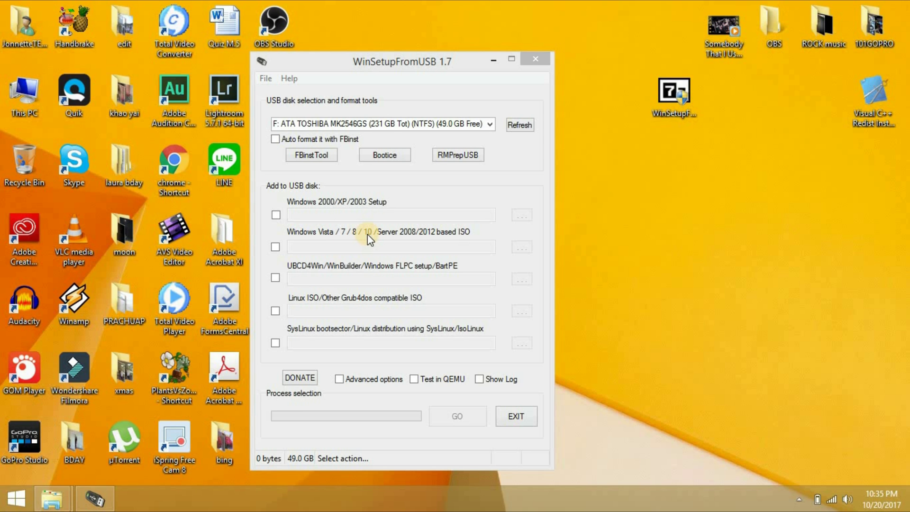
Step: Select the H: SanDisk Cruzer Glide 3.0 as the USB disk and enable auto format with FBinst using FAT32
click(349, 124)
click(334, 144)
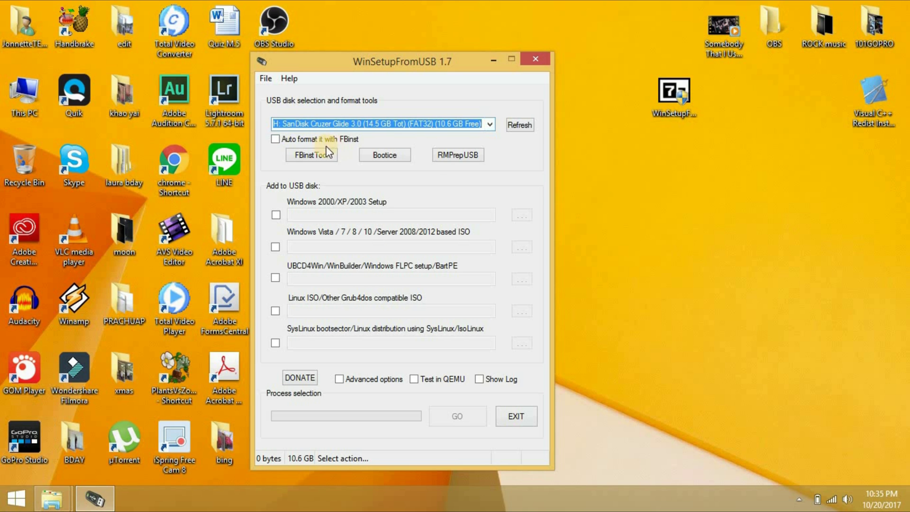
click(326, 139)
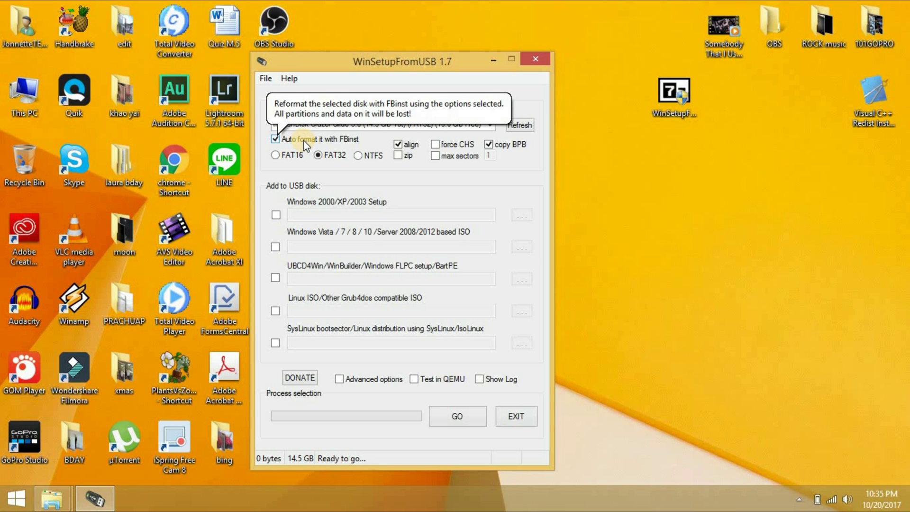
click(280, 138)
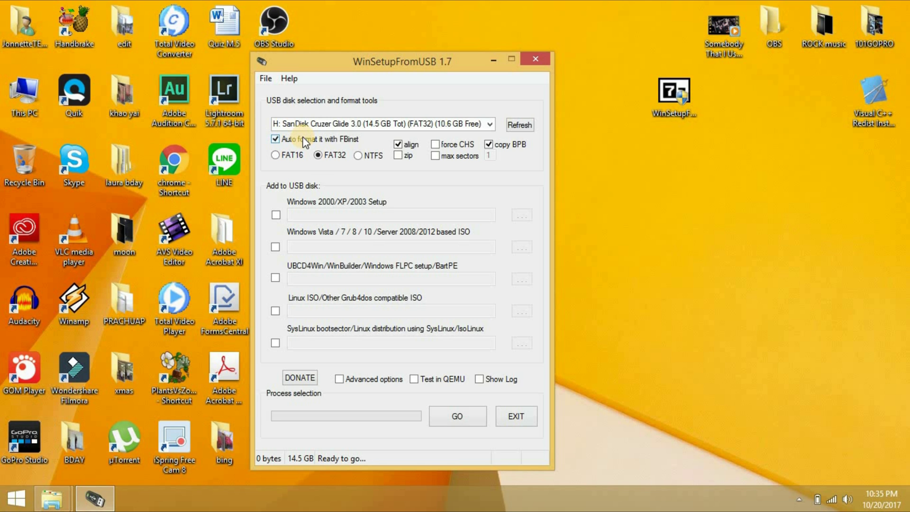
Step: Enable the Windows Vista/7/8/10/Server 2008/2012 source and load the Windows 7 all Edition X86 & X64 Bit Activated ISO
click(276, 248)
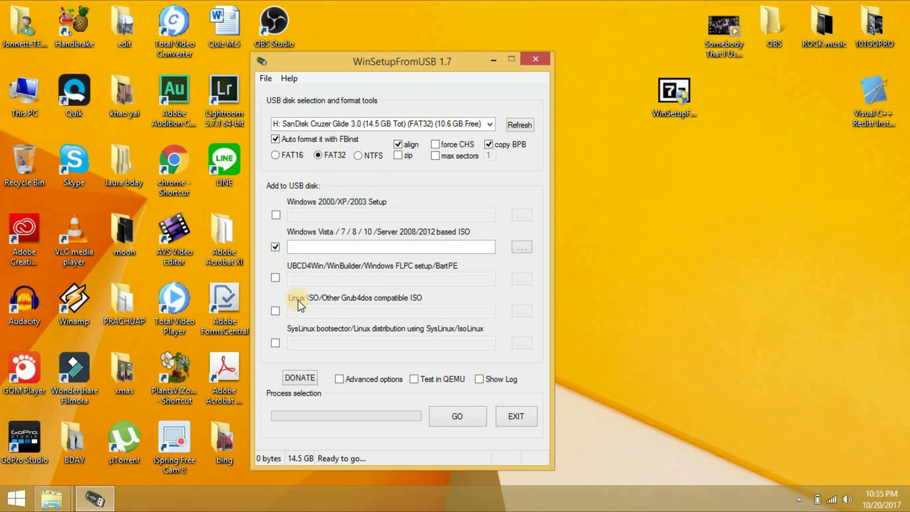
click(523, 248)
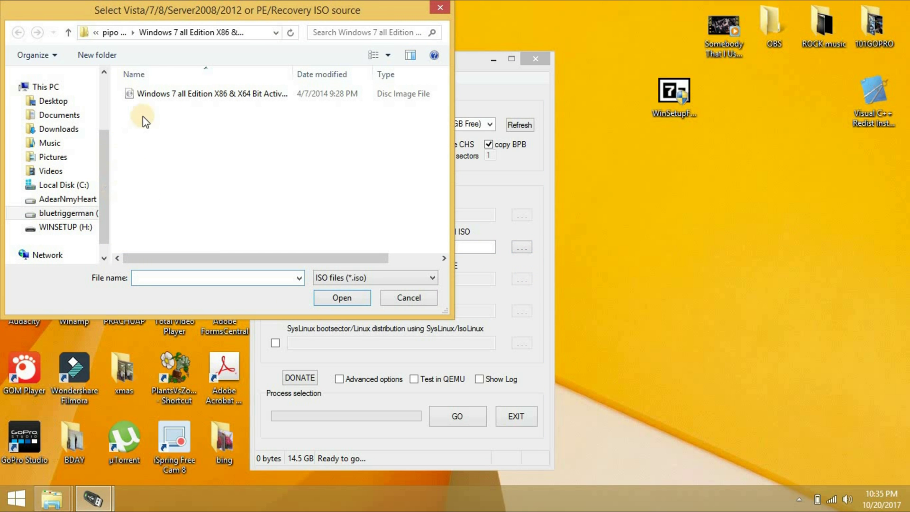
click(179, 94)
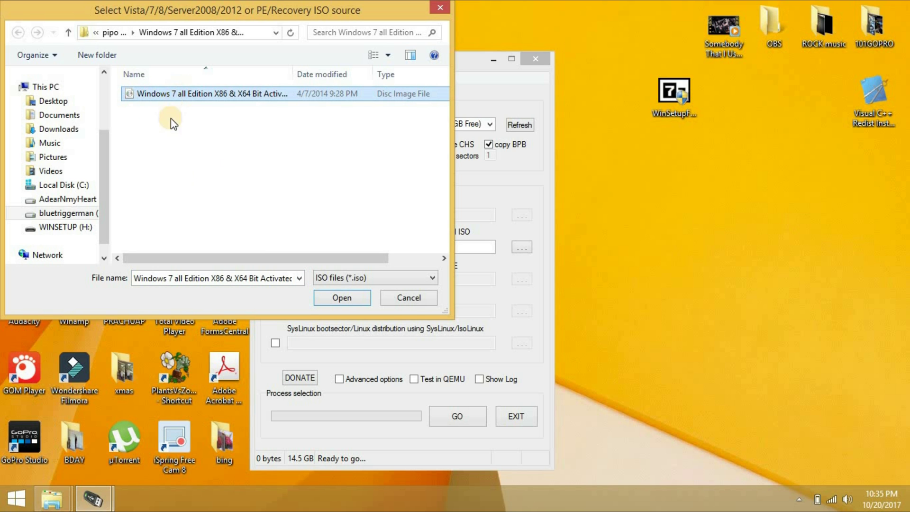
click(340, 296)
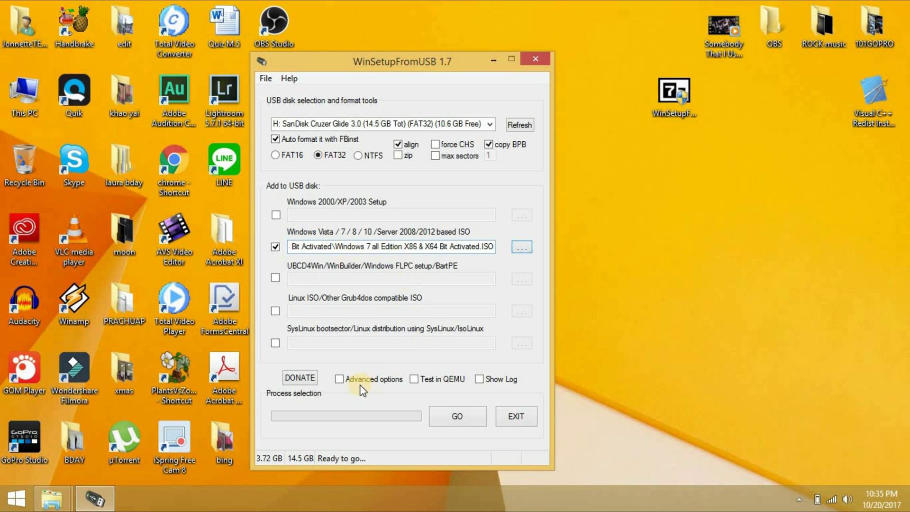
Step: Enable custom menu names for Vista/7/8/Server Source and start writing the USB disk, accepting both erase warnings
click(338, 379)
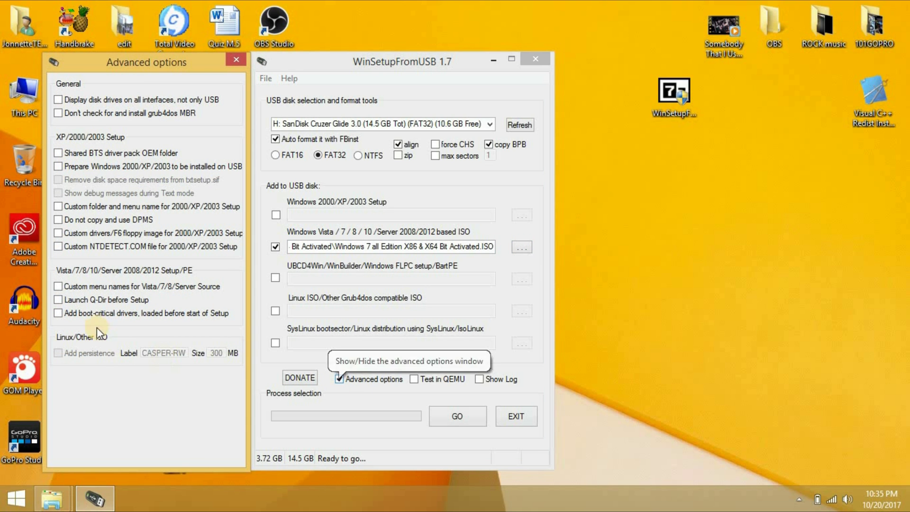
click(59, 286)
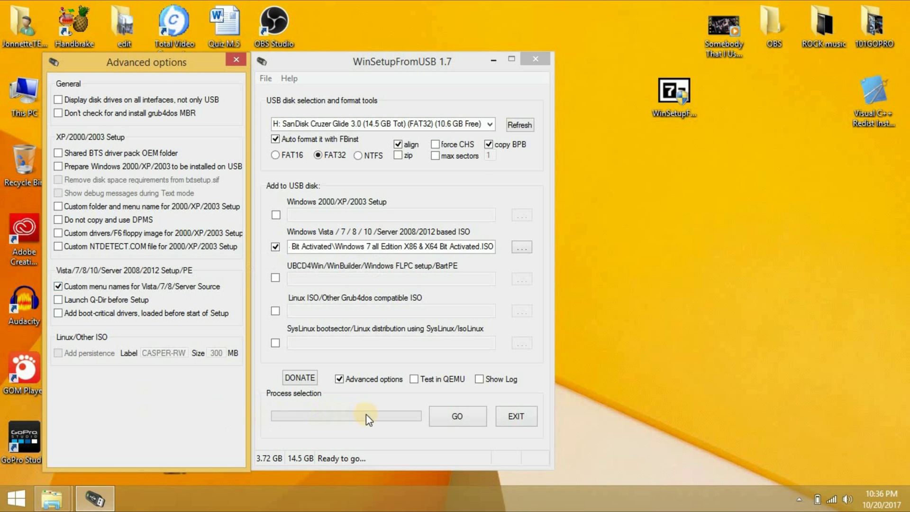
click(458, 417)
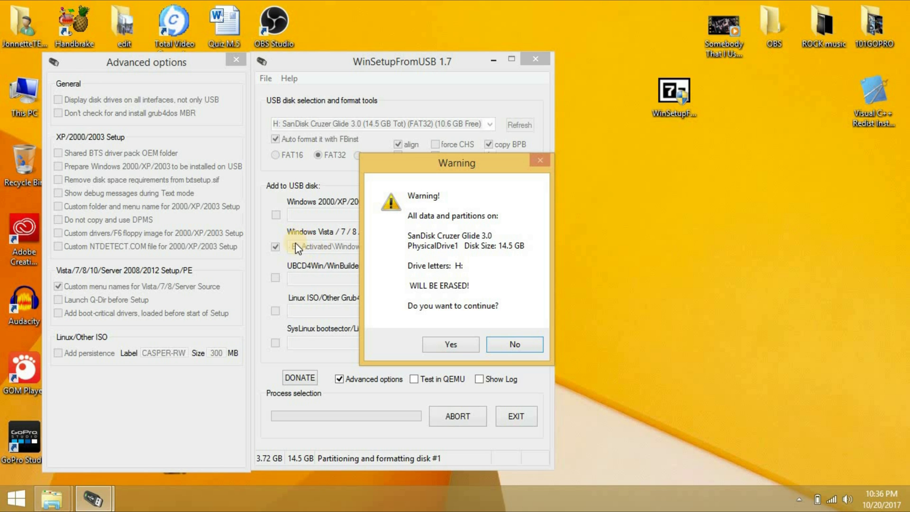
drag(417, 160, 645, 127)
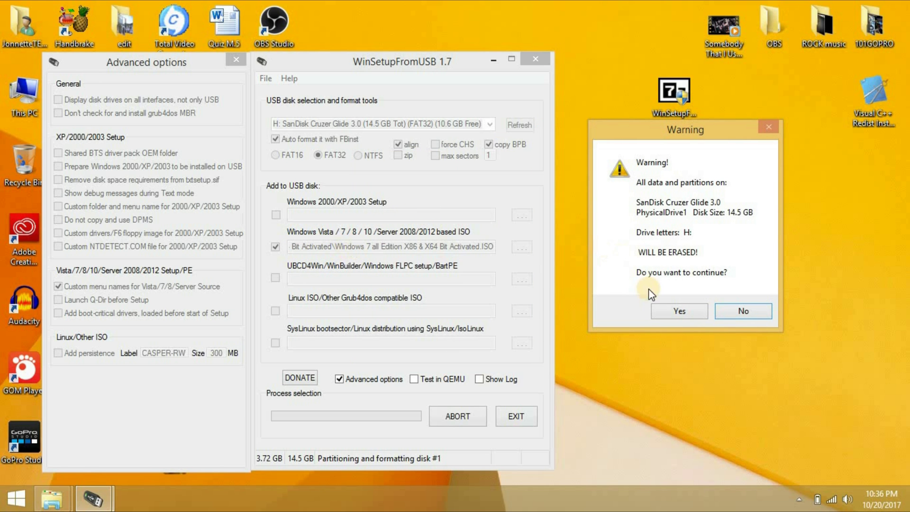
click(677, 309)
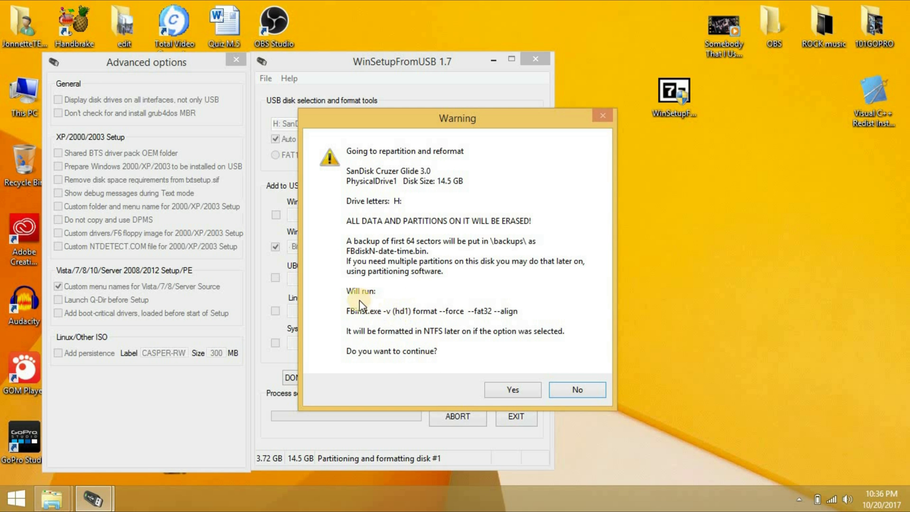
click(513, 392)
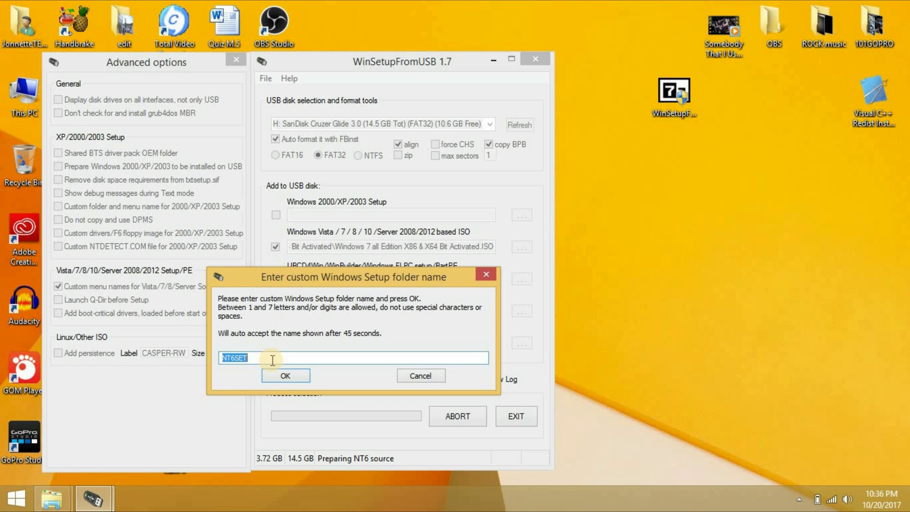
Step: Name the Windows Setup folder Win7 and its boot menu entry Windows 7, and dismiss the completion message when the job finishes
text(Win)
text(7)
click(292, 374)
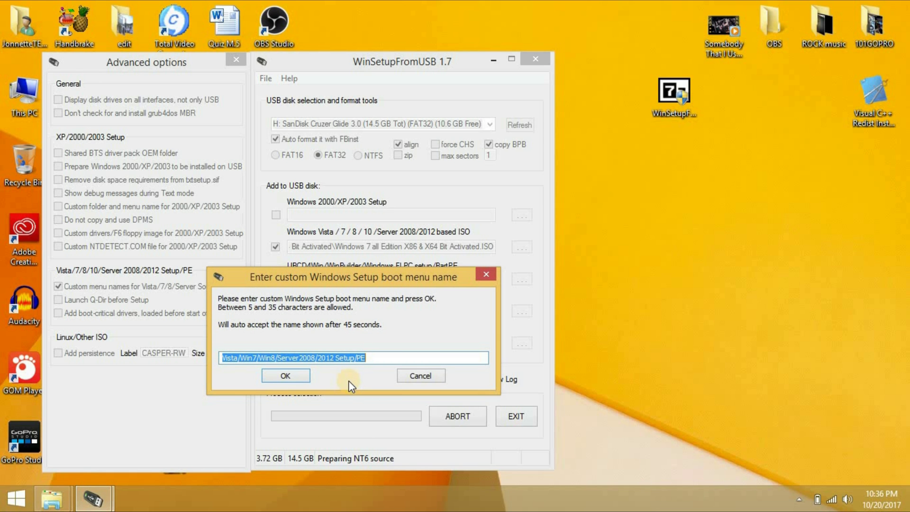
text(Windo)
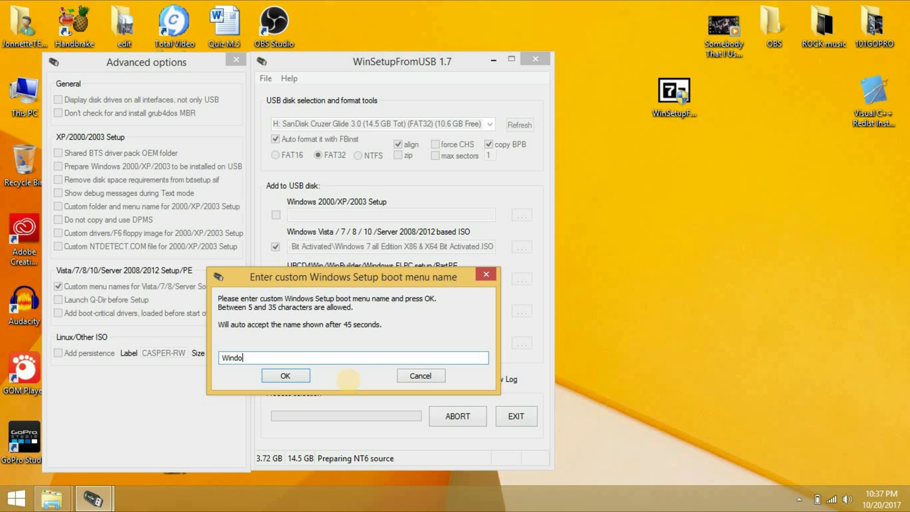
text(ws 7)
click(295, 377)
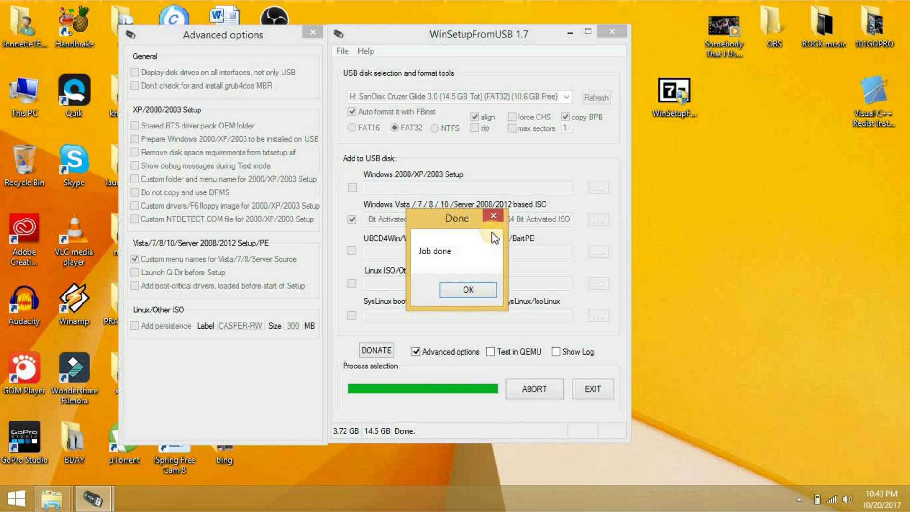
drag(453, 210, 583, 168)
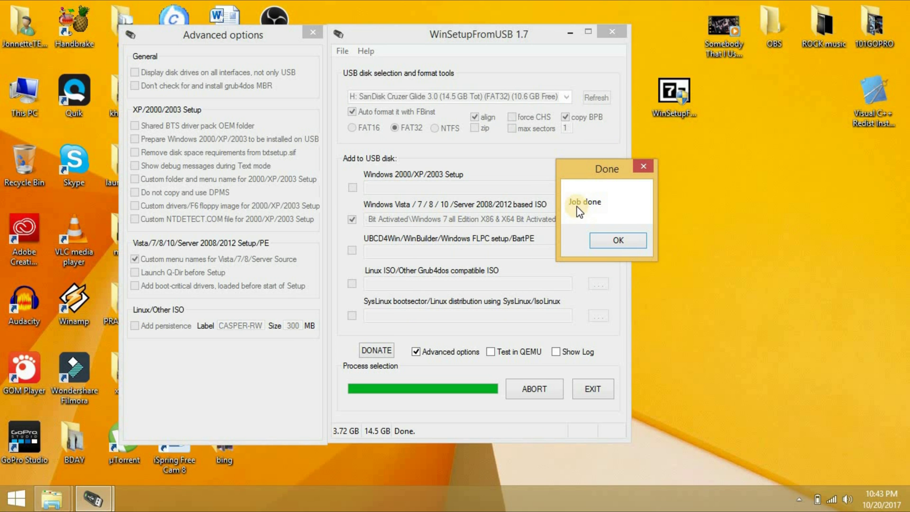
click(615, 244)
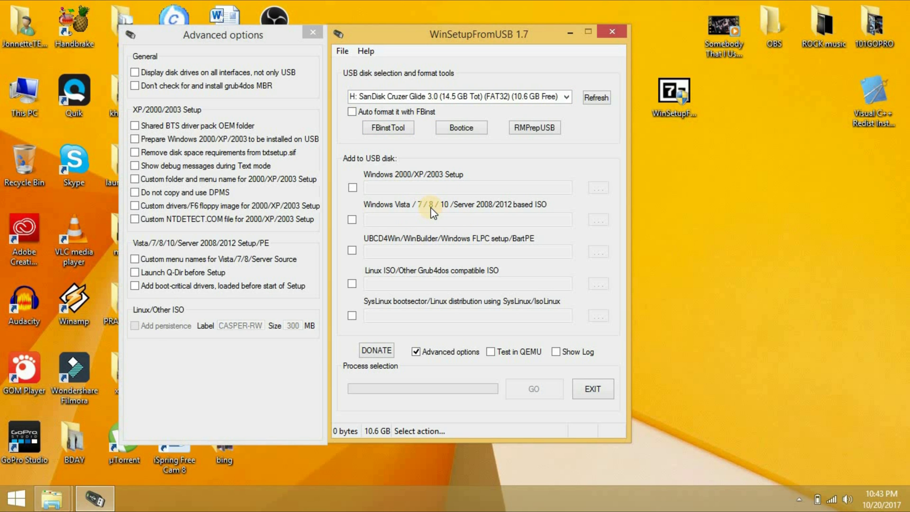
Step: Add Win81AIO-20in1-x64-en-US-Nov2013-v2.iso as the Windows Vista/7/8/10/Server source with custom menu names enabled
click(352, 221)
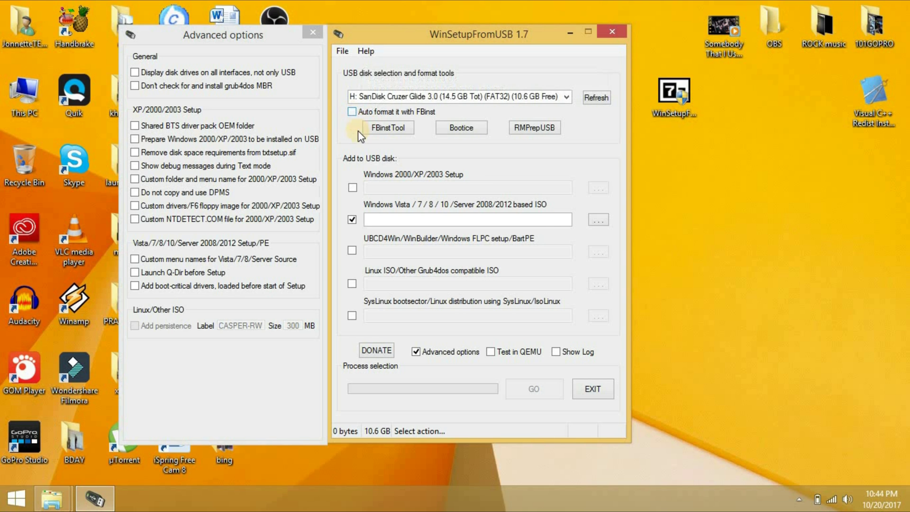
click(596, 219)
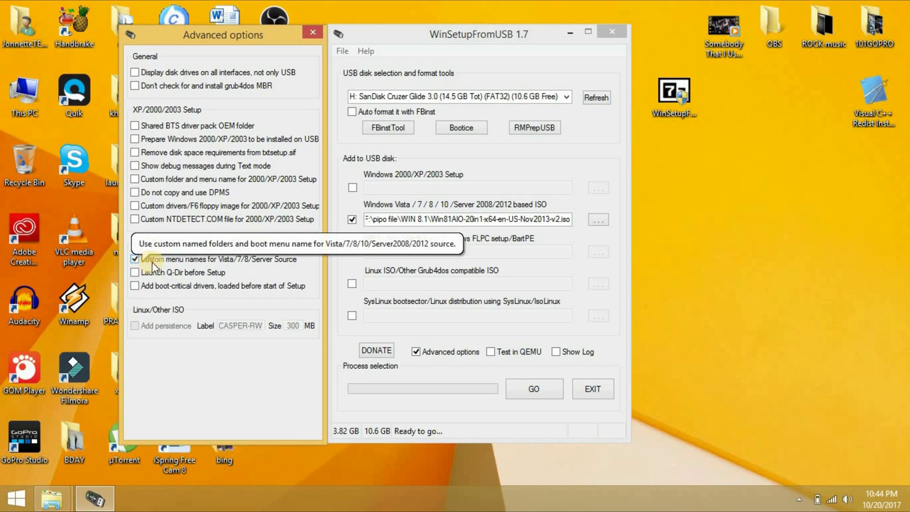
click(312, 32)
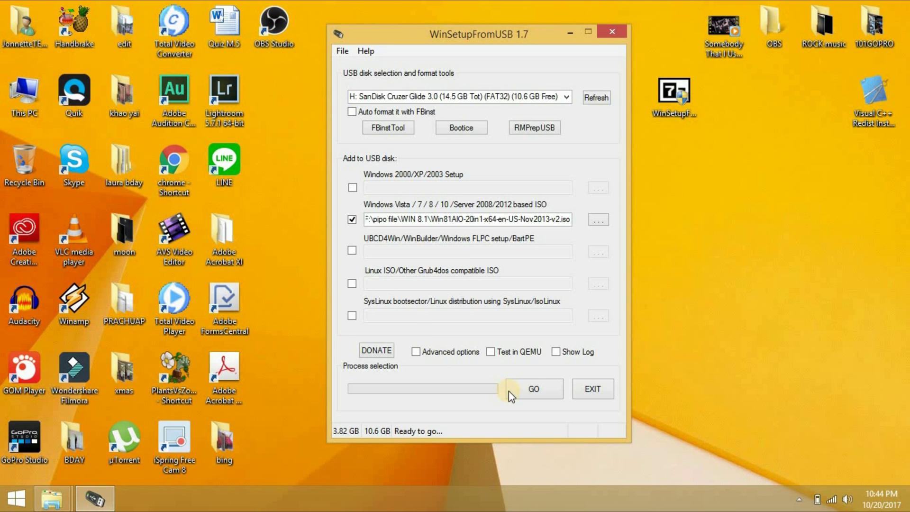
Step: Write the Windows 8.1 source to the USB disk with the boot menu name Windows_8_1_x64_x86 and dismiss the completion message
click(535, 389)
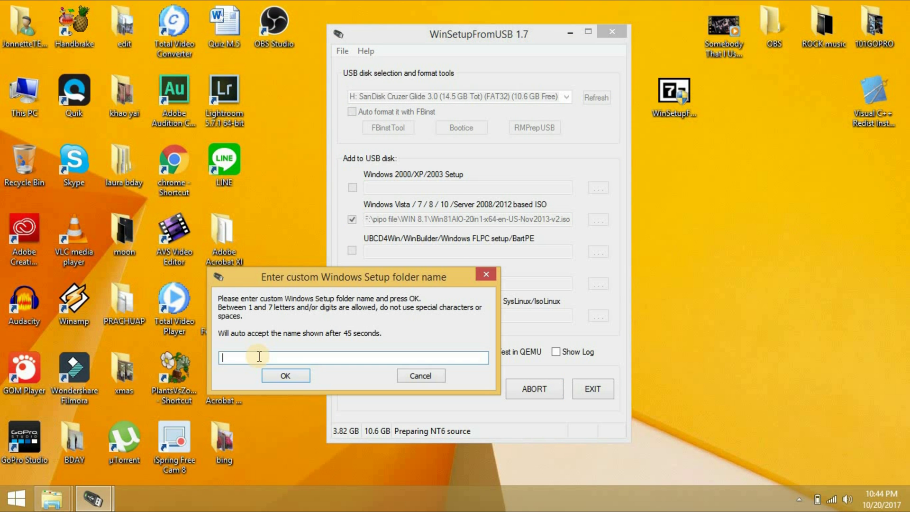
text(Windows_8_1)
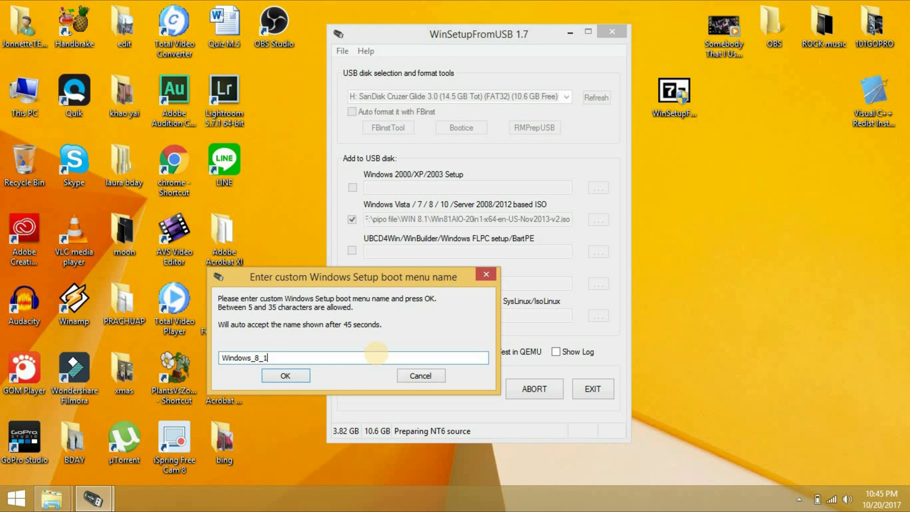
text(_x32)
key(BackSpace)
key(BackSpace)
text(64_x86)
click(286, 376)
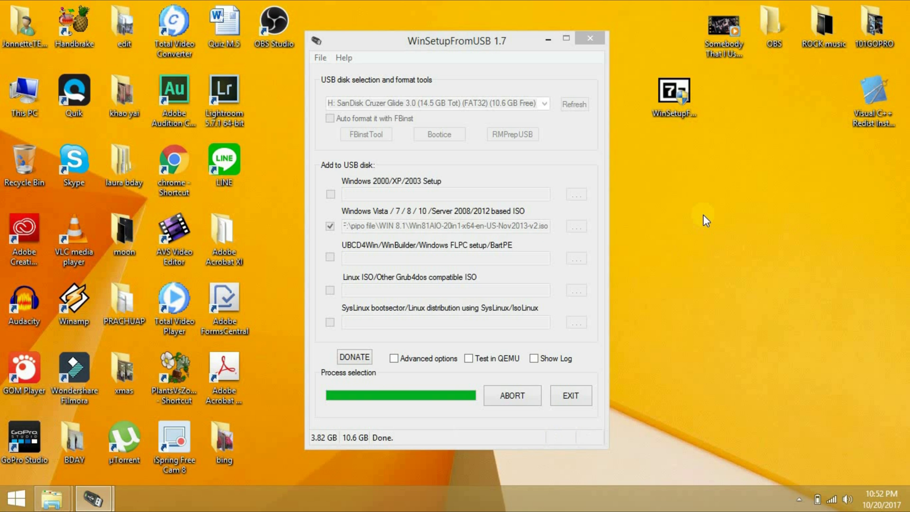
drag(471, 216, 518, 170)
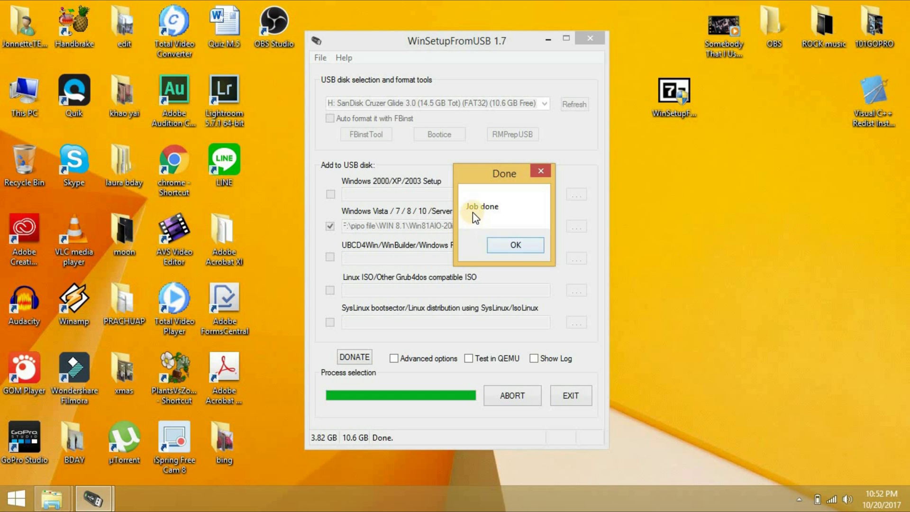
click(514, 247)
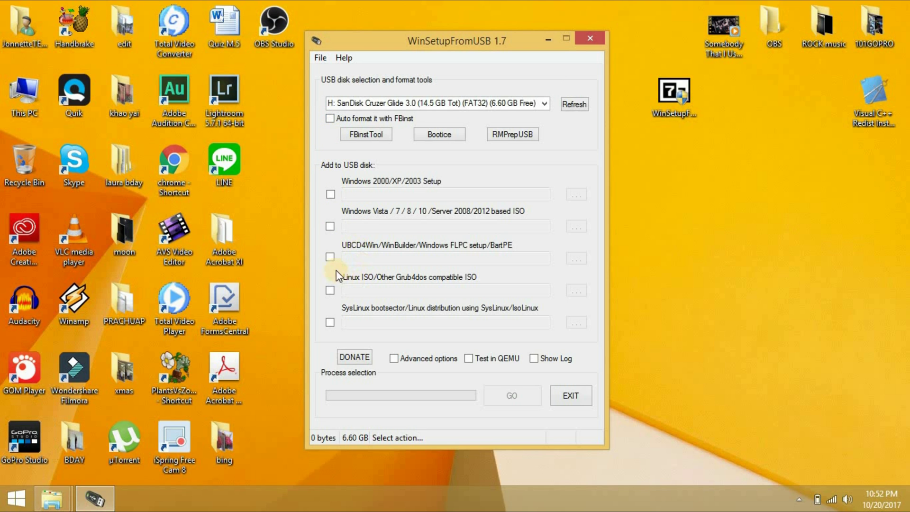
Step: Enable the Windows Vista/7/8/10/Server source again and load the Microsoft Windows 10 1607 Oct 2016 (x64) FULL [TechTools] ISO
click(331, 226)
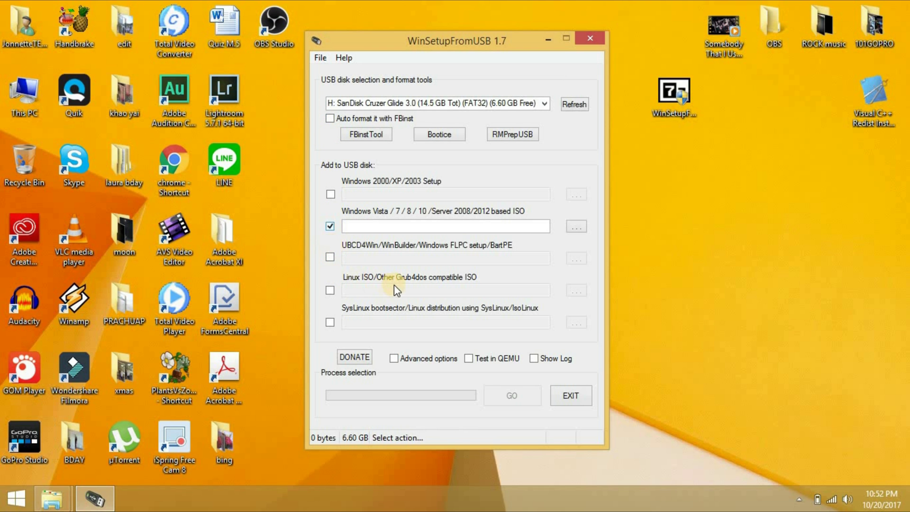
click(575, 226)
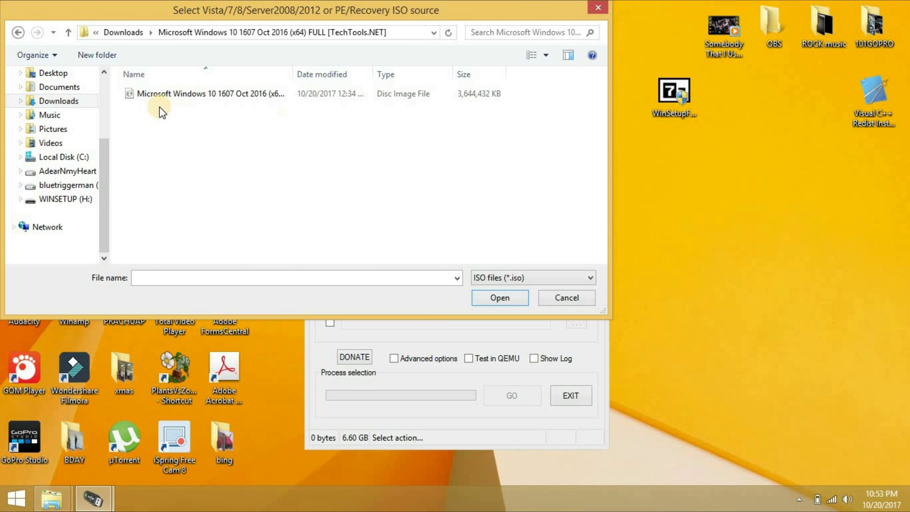
click(156, 96)
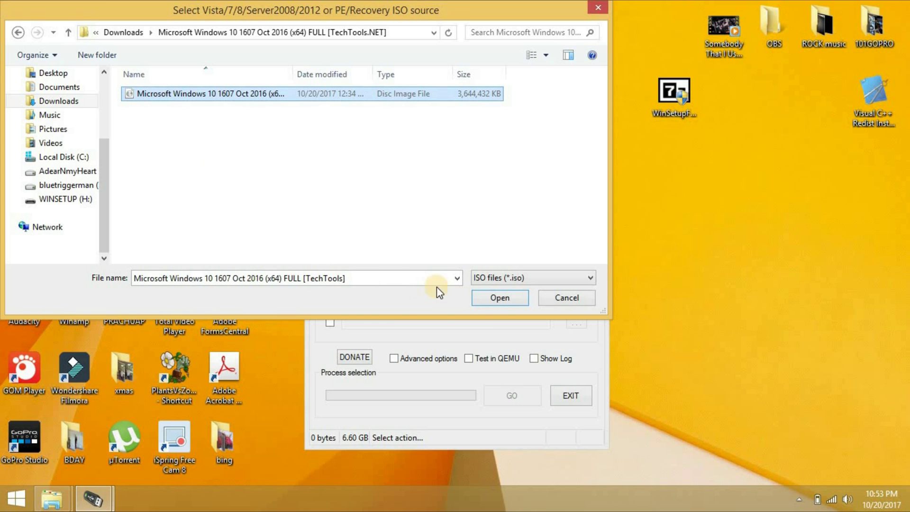
click(495, 298)
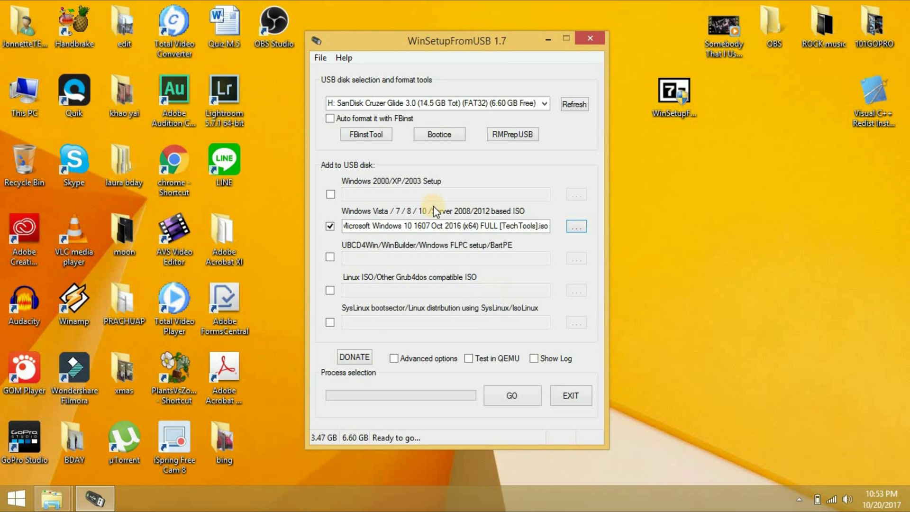
Step: Enable custom menu names for Vista/7/8/Server Source in the advanced options and close them
click(395, 359)
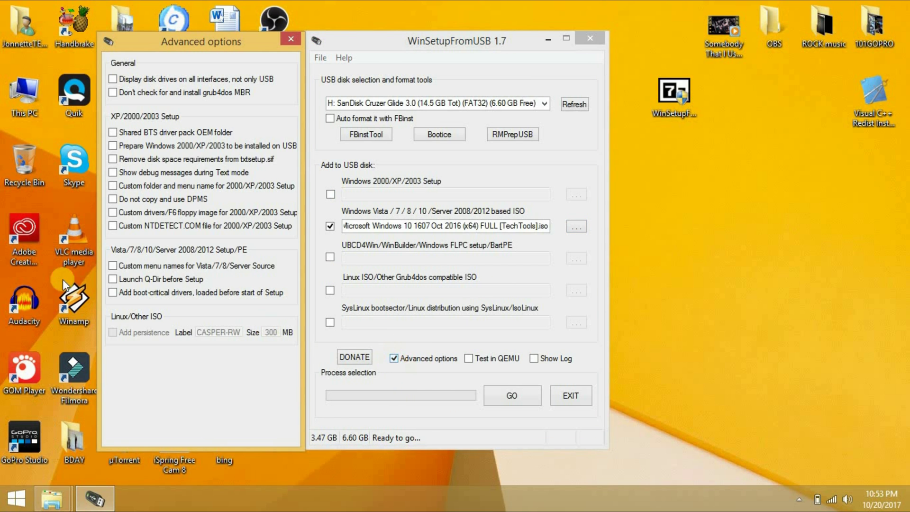
click(112, 264)
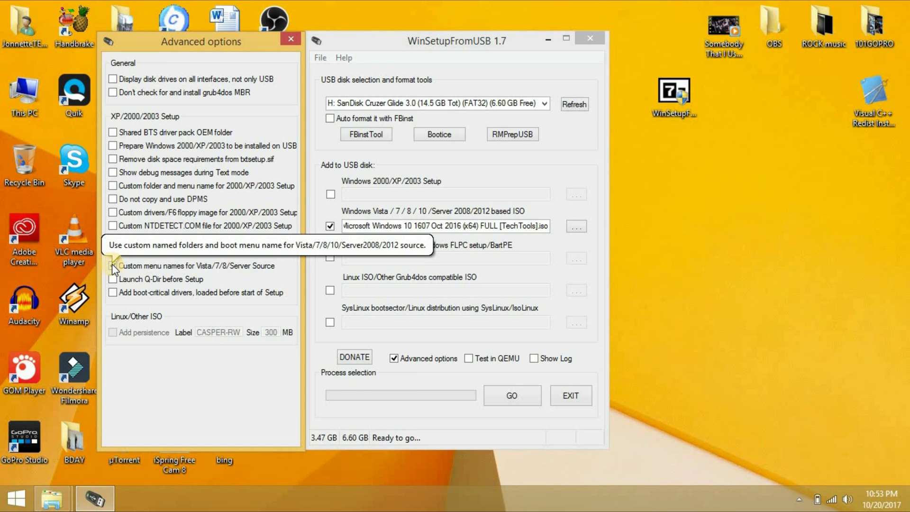
click(295, 37)
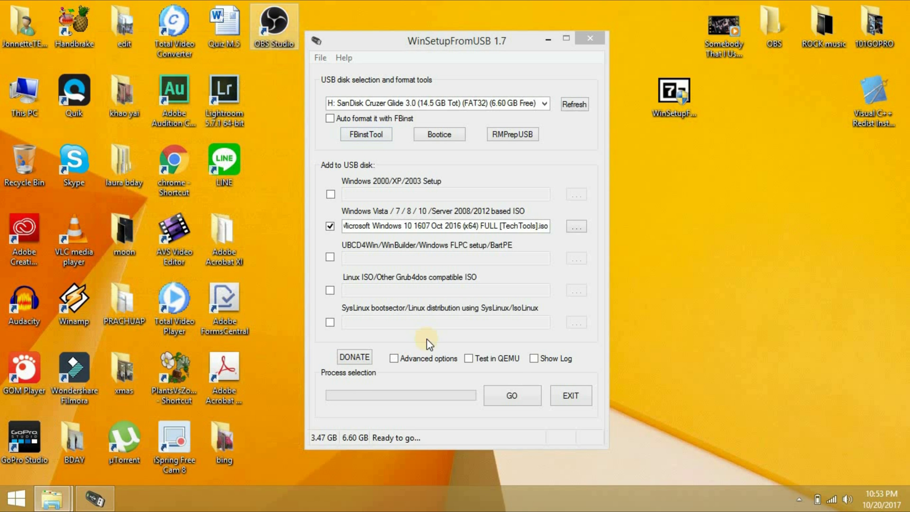
Step: Write the Windows 10 source with folder name Win10 and boot menu name Windows_10_x64_x86, and exit the program when the job finishes
click(513, 397)
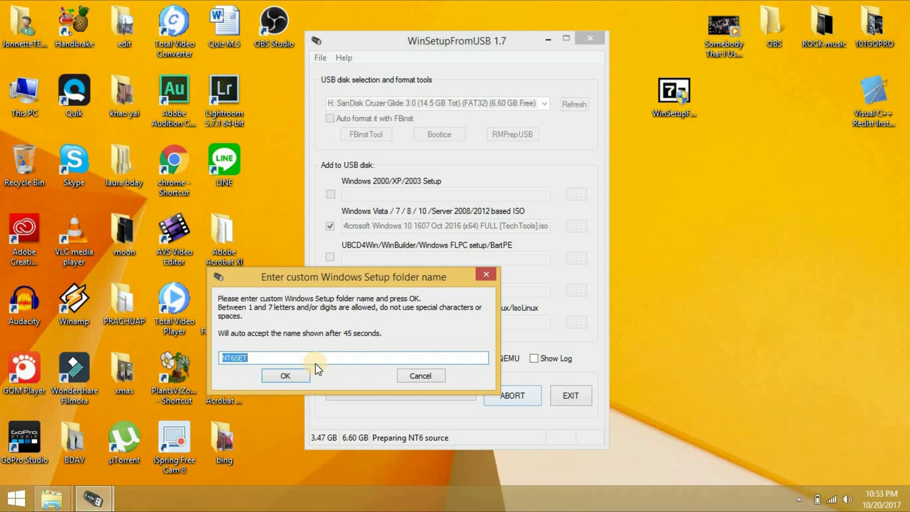
text(Win10)
click(290, 377)
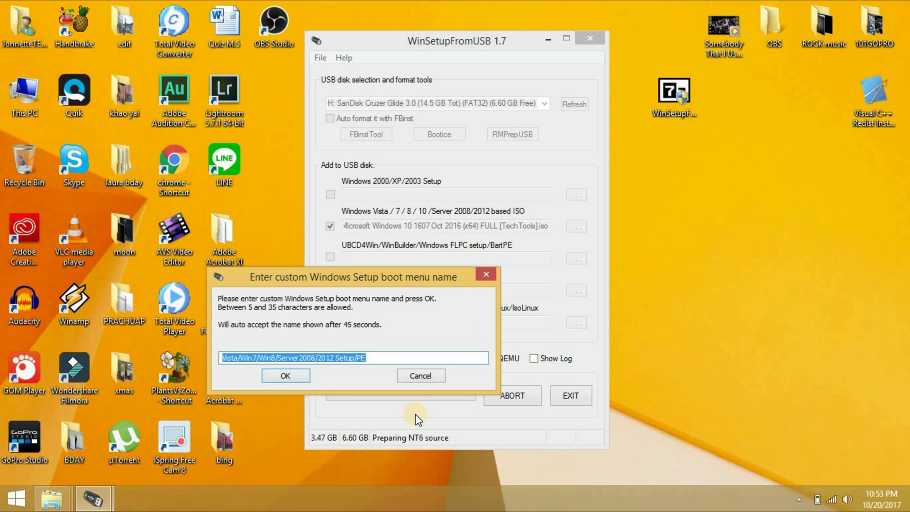
text(Win)
text(dows)
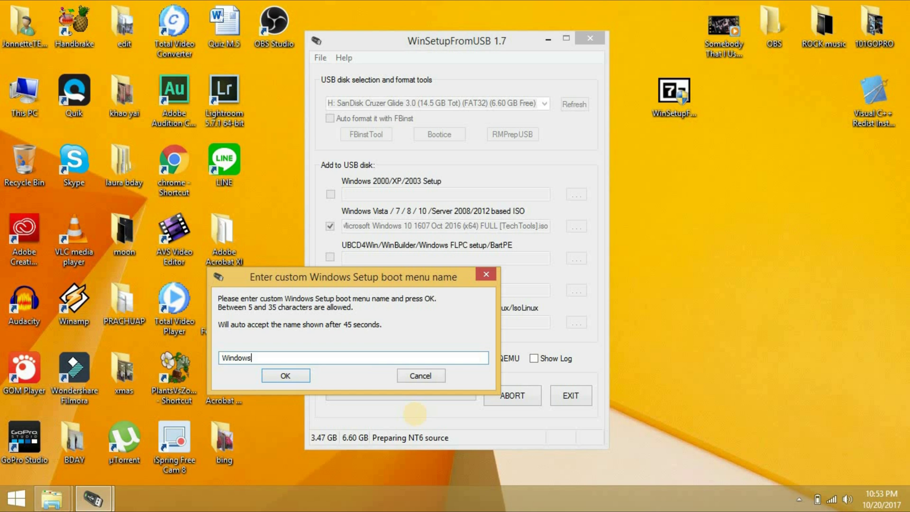
text(_10)
text( x64_x86)
click(287, 377)
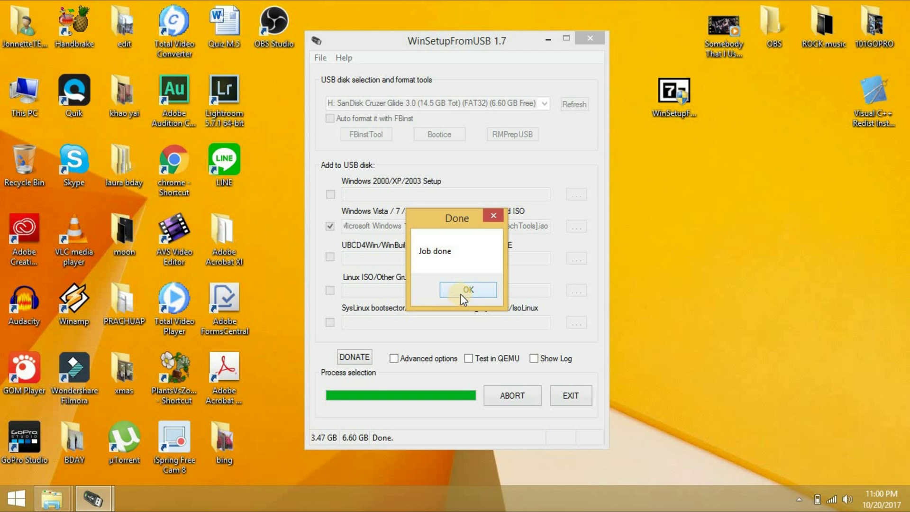
drag(438, 214, 512, 198)
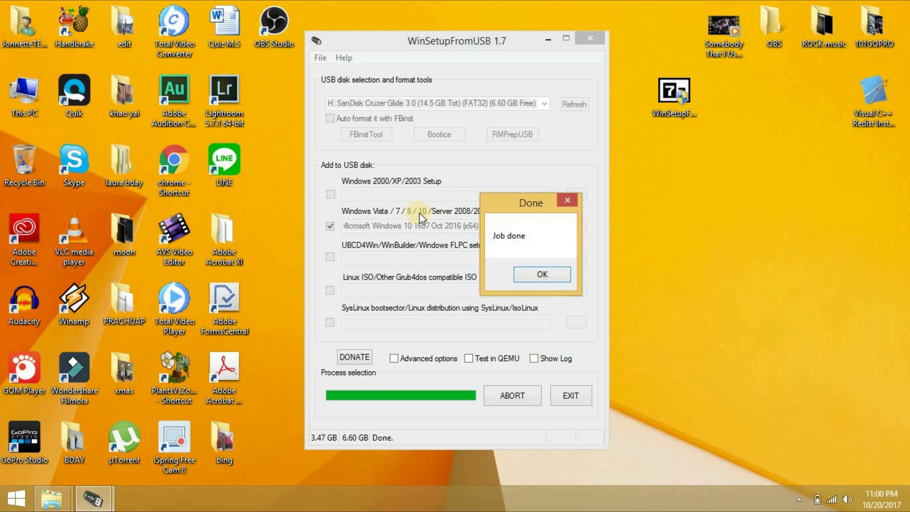
click(540, 272)
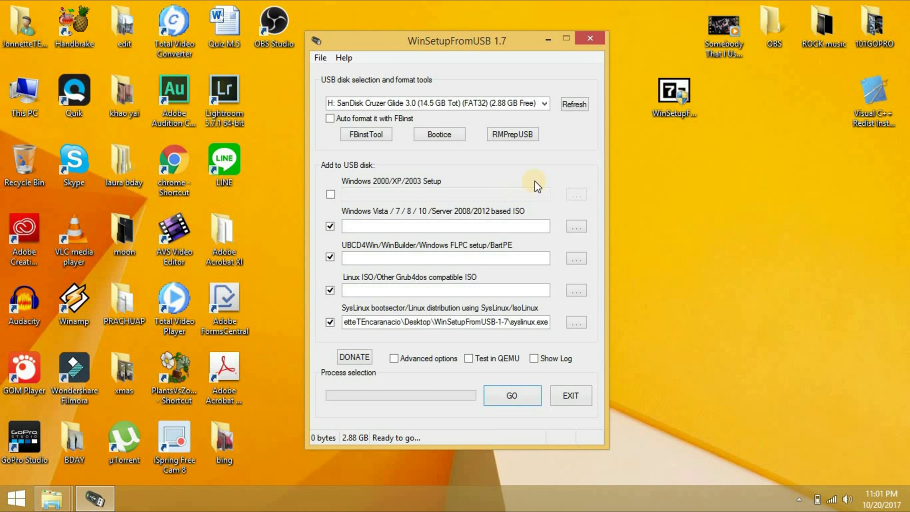
click(572, 401)
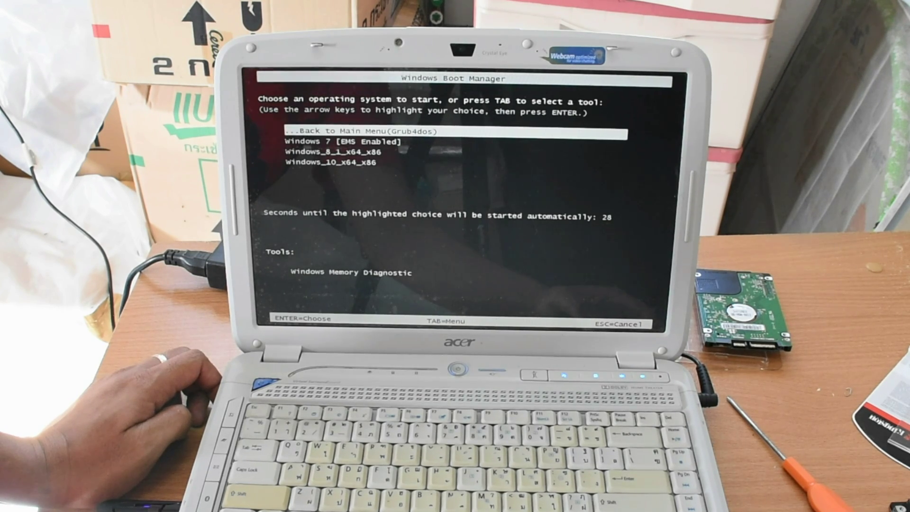
key(Down)
key(Down)
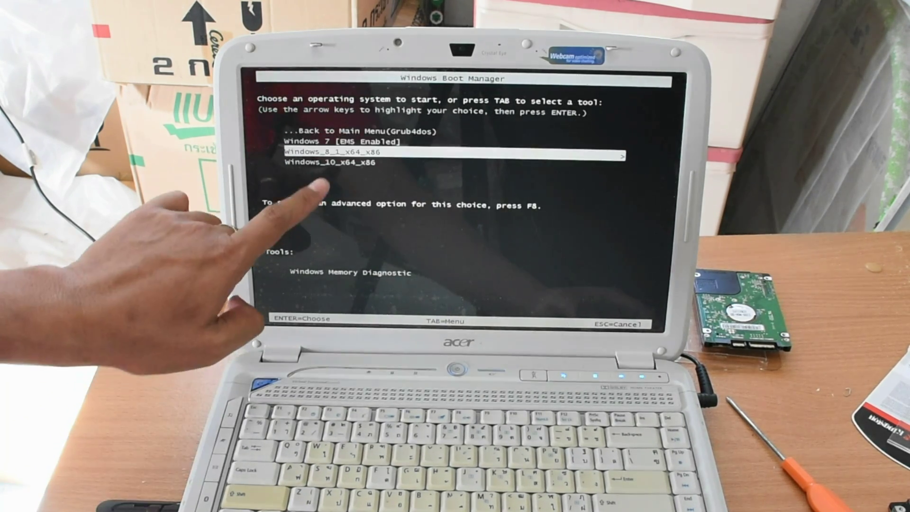